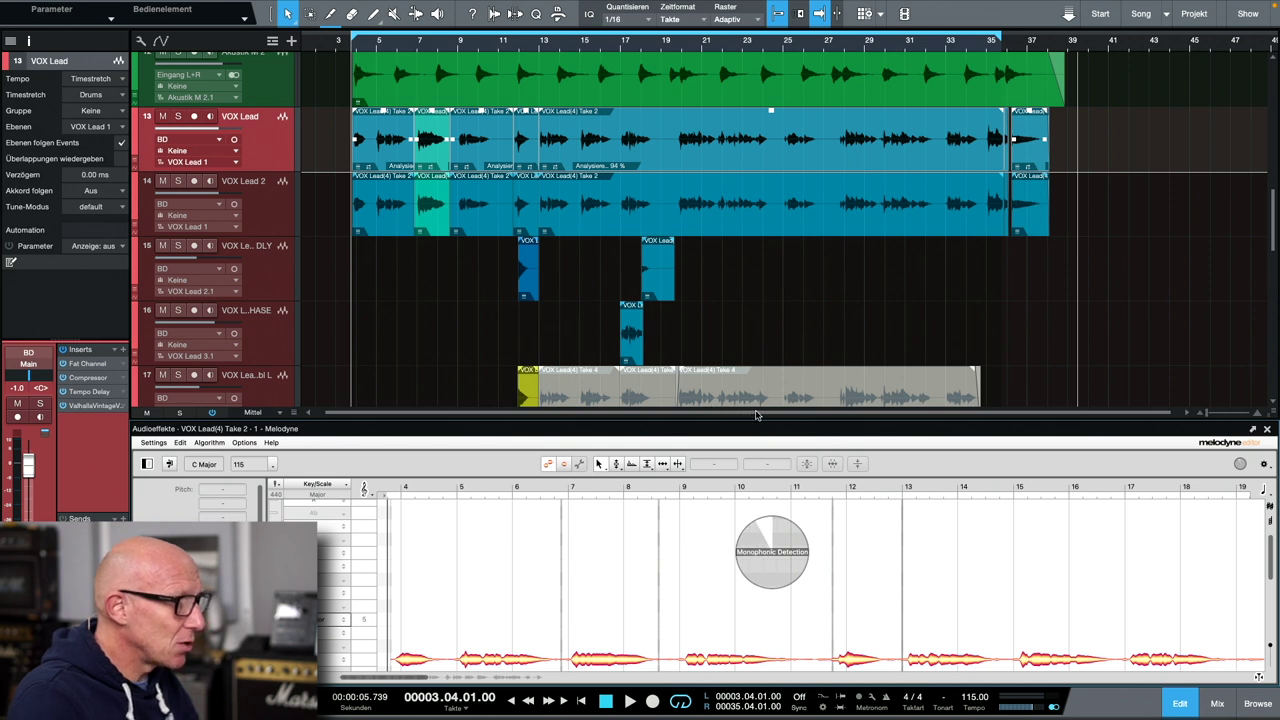
- Enlarge the Melodyne editor and zoom in on the vocal notes in bars 4 to 7
{"action": "left_click_drag", "start_coordinate": [756, 421], "coordinate": [766, 192]}
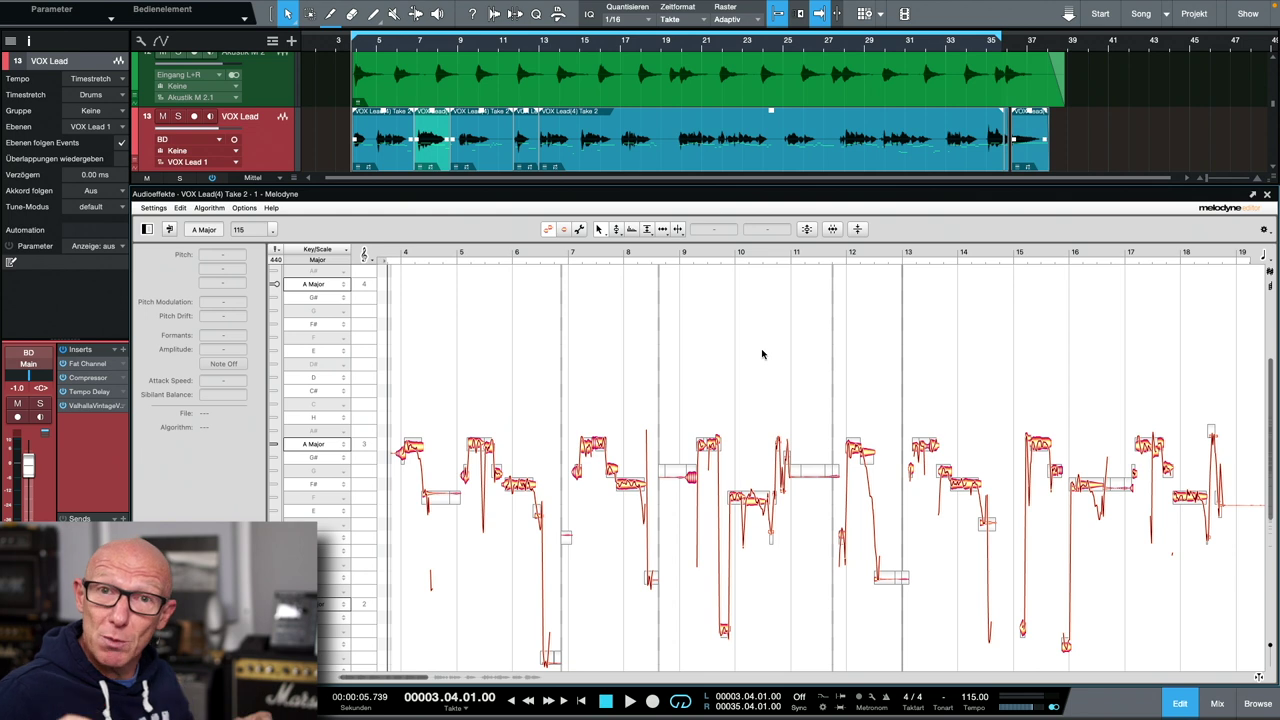
{"action": "right_click", "coordinate": [630, 394]}
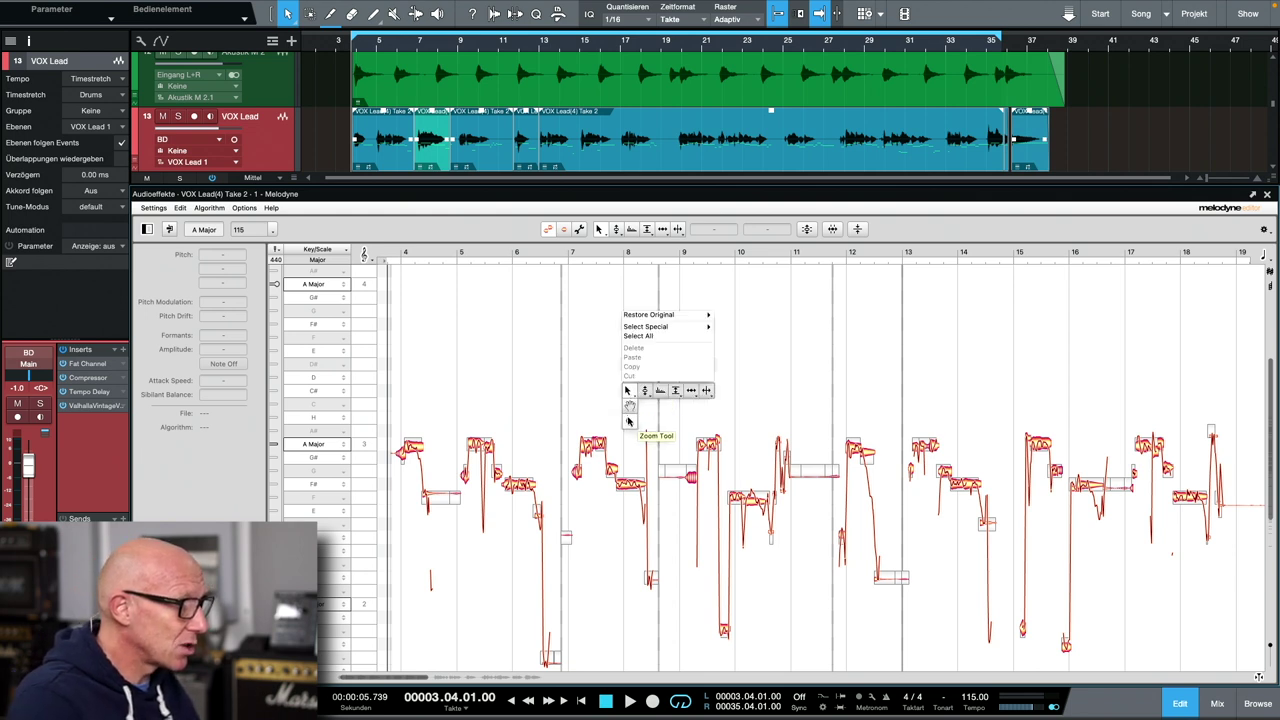
{"action": "left_click", "coordinate": [629, 421]}
{"action": "left_click_drag", "start_coordinate": [412, 401], "coordinate": [641, 414]}
{"action": "scroll", "coordinate": [618, 411], "scroll_direction": "left", "scroll_amount": 2}
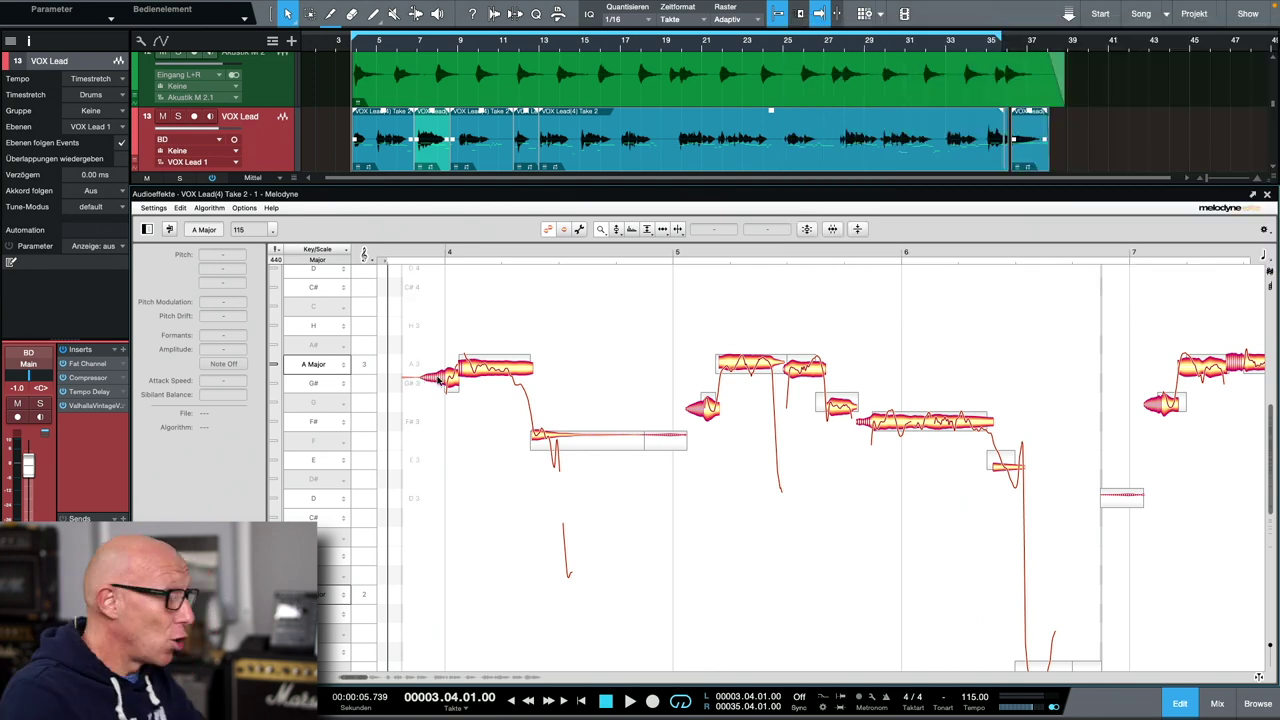
- Solo the VOX Lead track and play back its opening phrase
{"action": "left_click", "coordinate": [179, 117]}
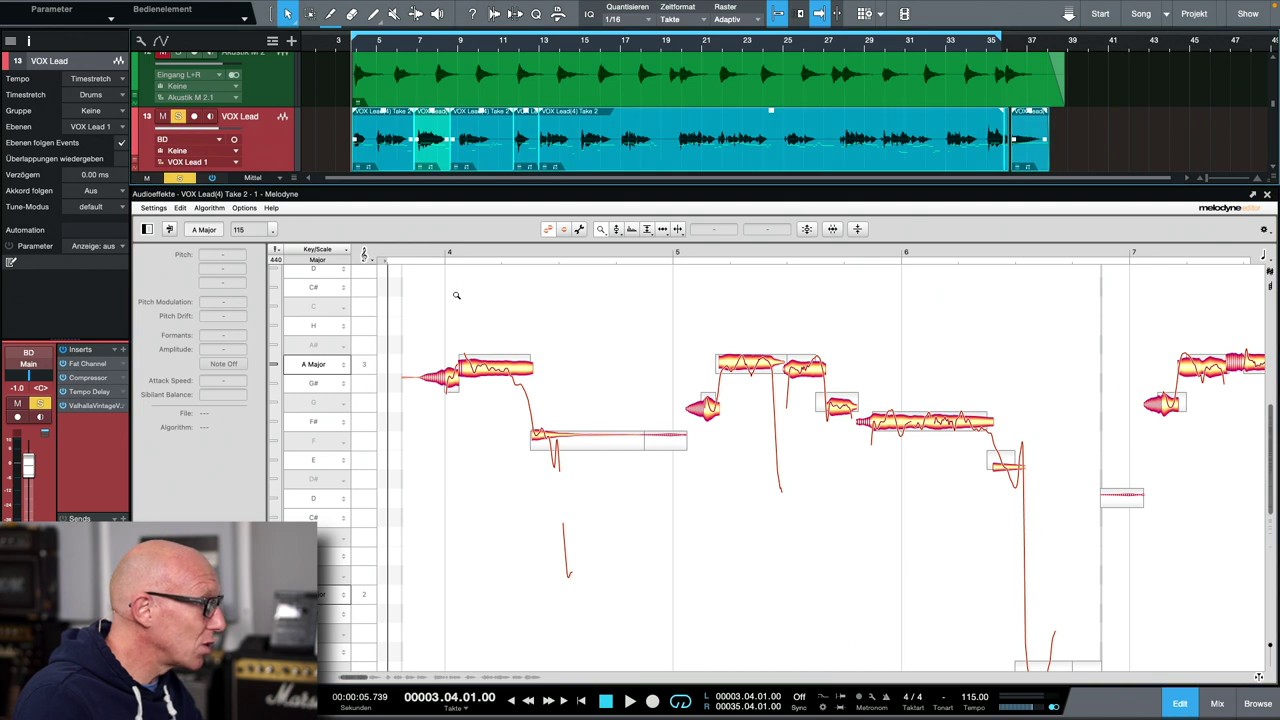
{"action": "key", "text": "space"}
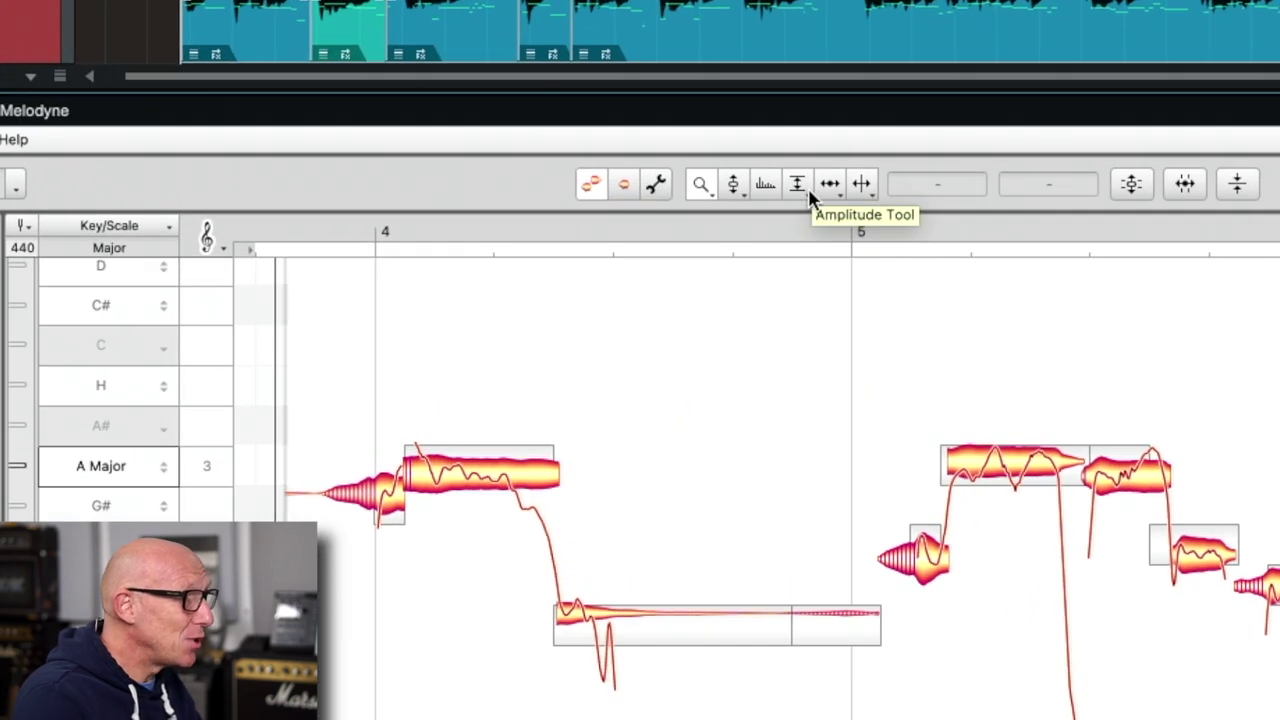
- Activate the Sibilant Balance tool and select the first note at bar 4, playing it back for reference
{"action": "left_click", "coordinate": [809, 193]}
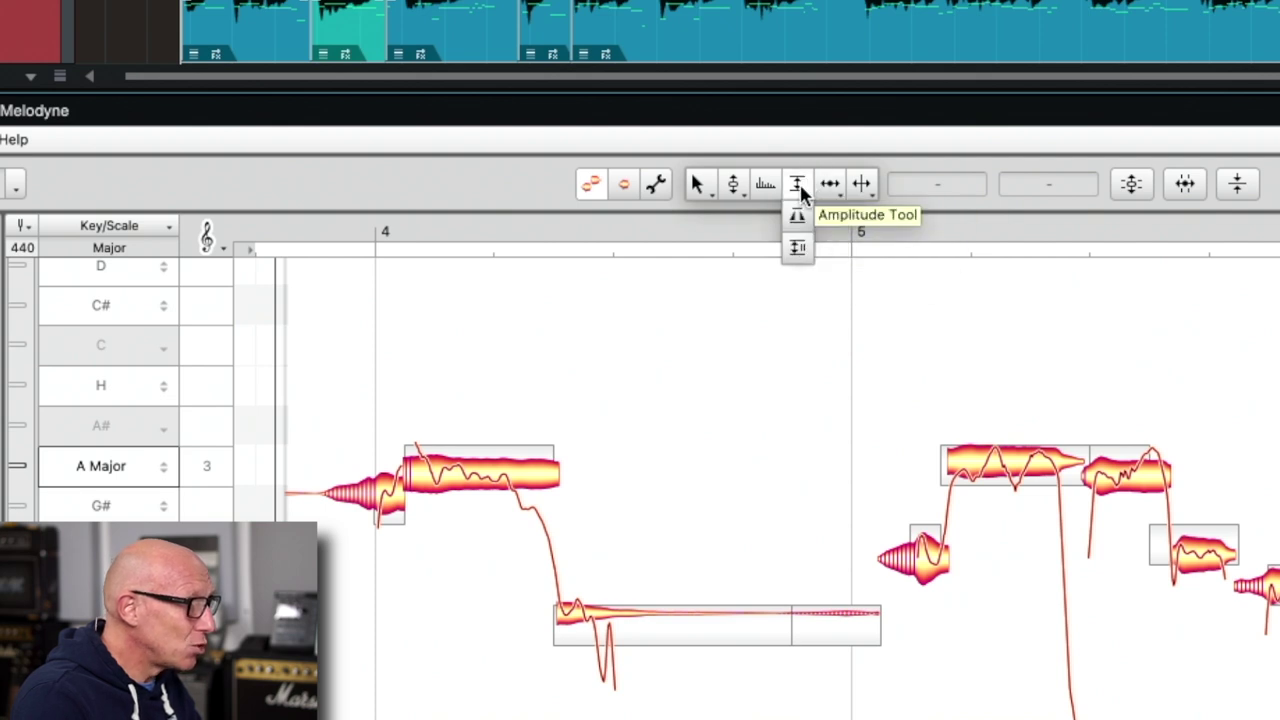
{"action": "left_click", "coordinate": [796, 249]}
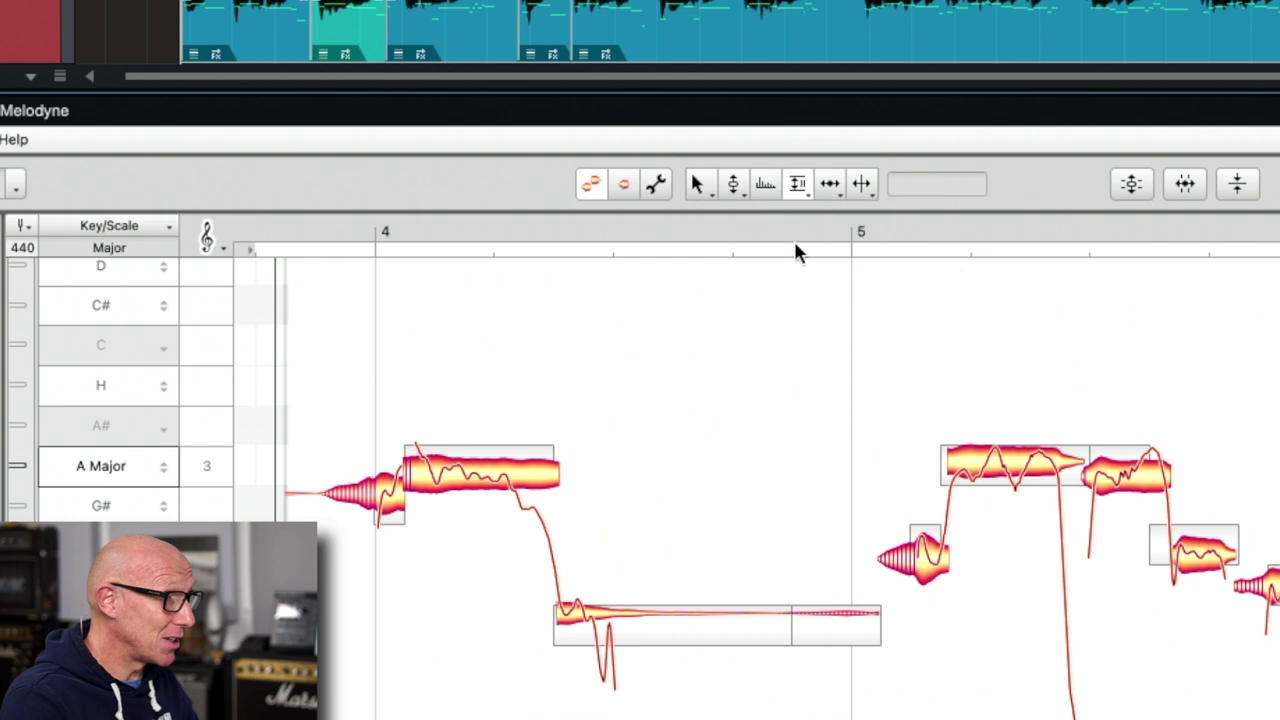
{"action": "right_click", "coordinate": [755, 390]}
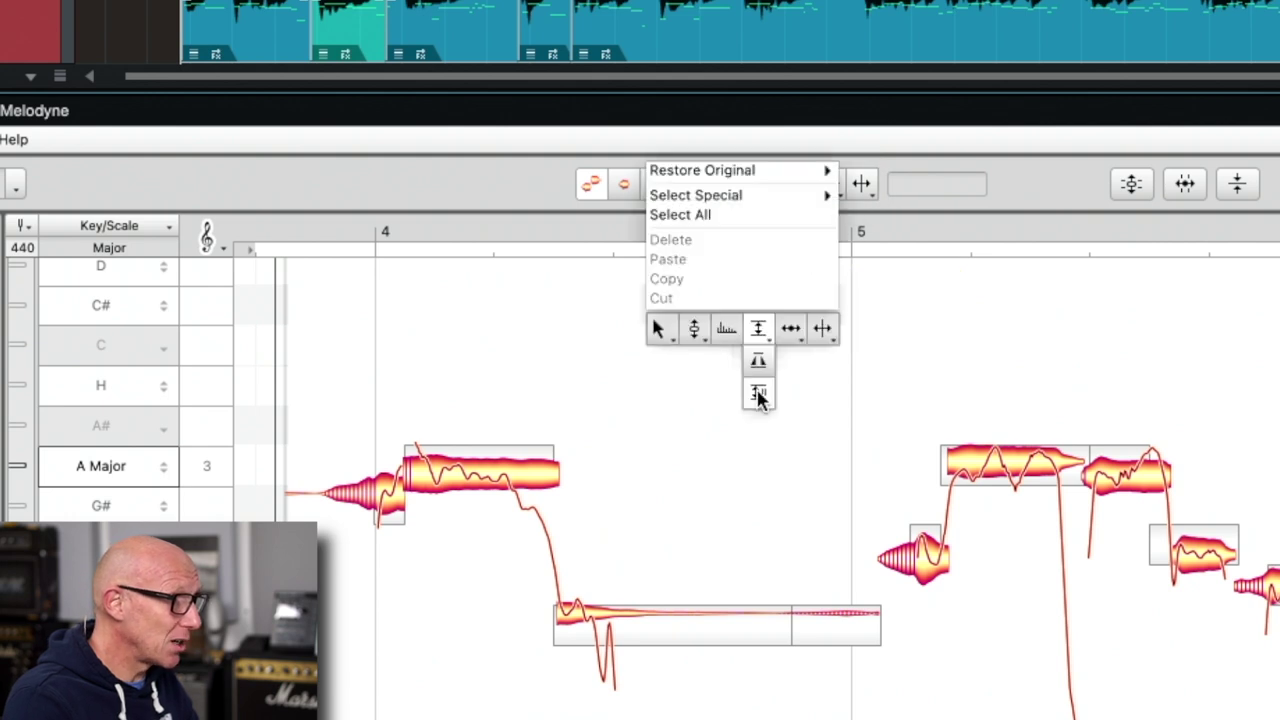
{"action": "left_click", "coordinate": [757, 395]}
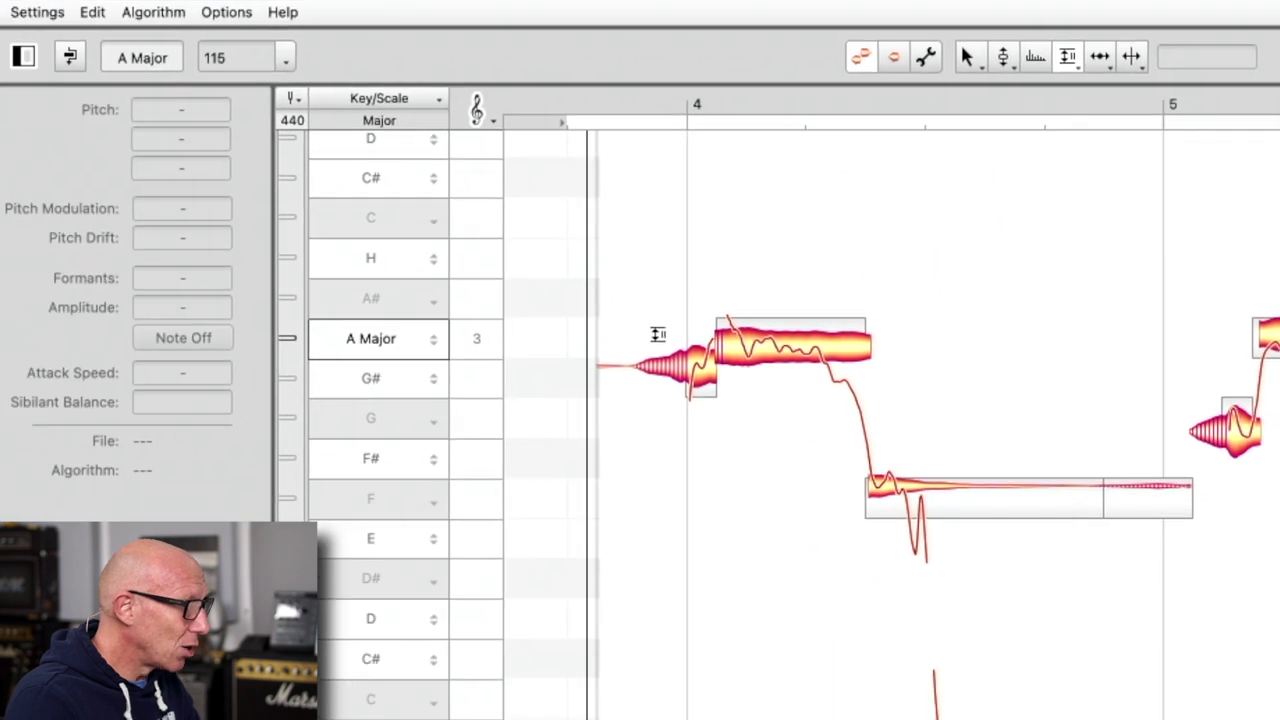
{"action": "left_click_drag", "start_coordinate": [635, 316], "coordinate": [689, 405]}
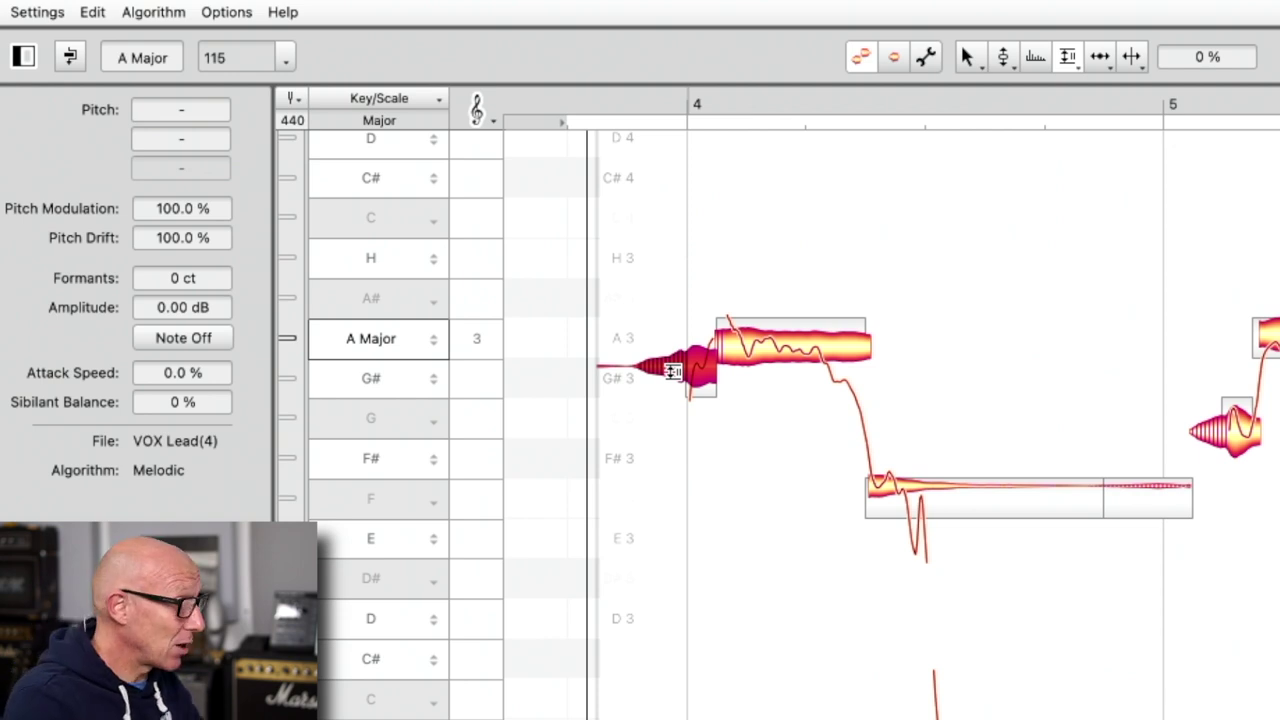
{"action": "key", "text": "space"}
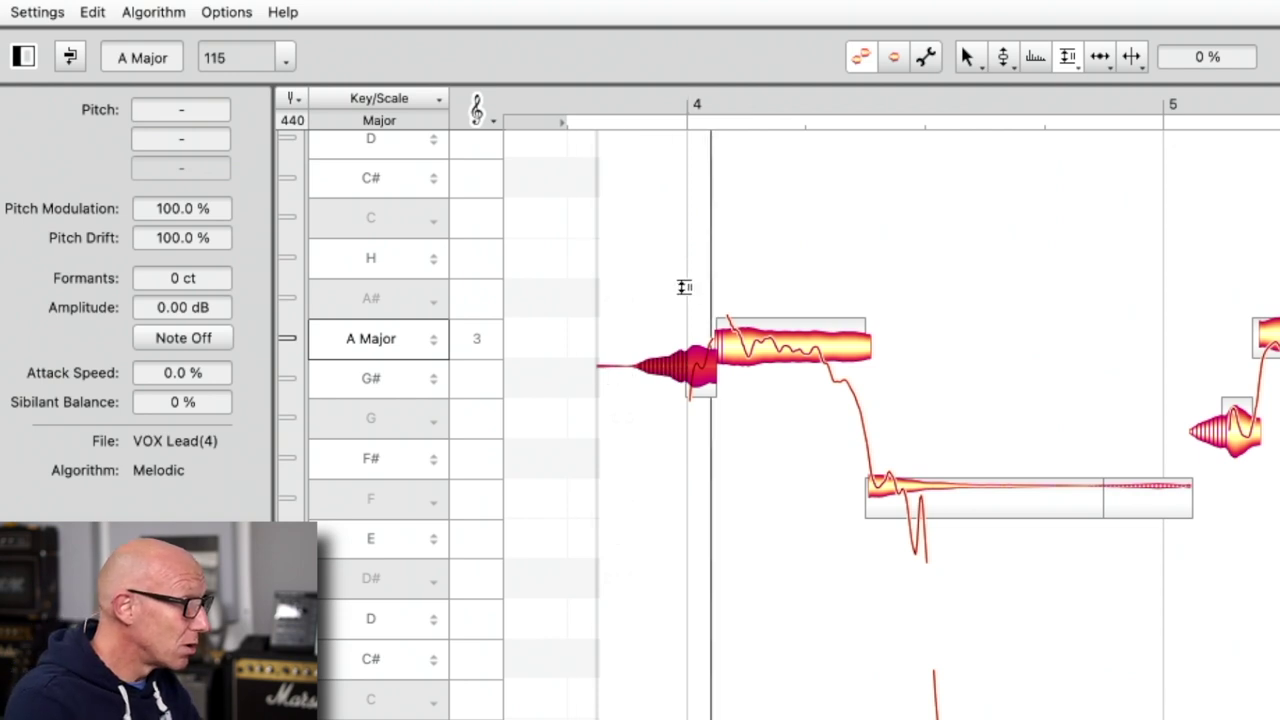
{"action": "key", "text": "space"}
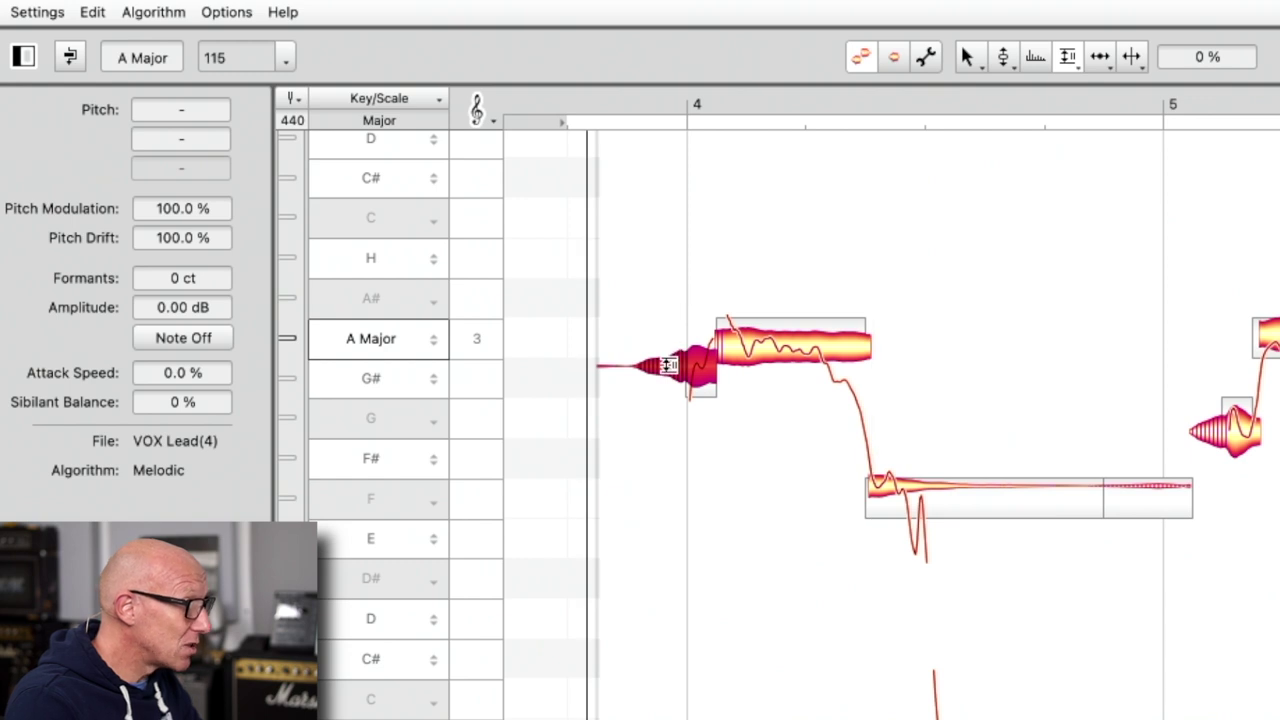
- Lower the first note's sibilant balance to -48 % and play it back
{"action": "left_click_drag", "start_coordinate": [670, 377], "coordinate": [670, 389]}
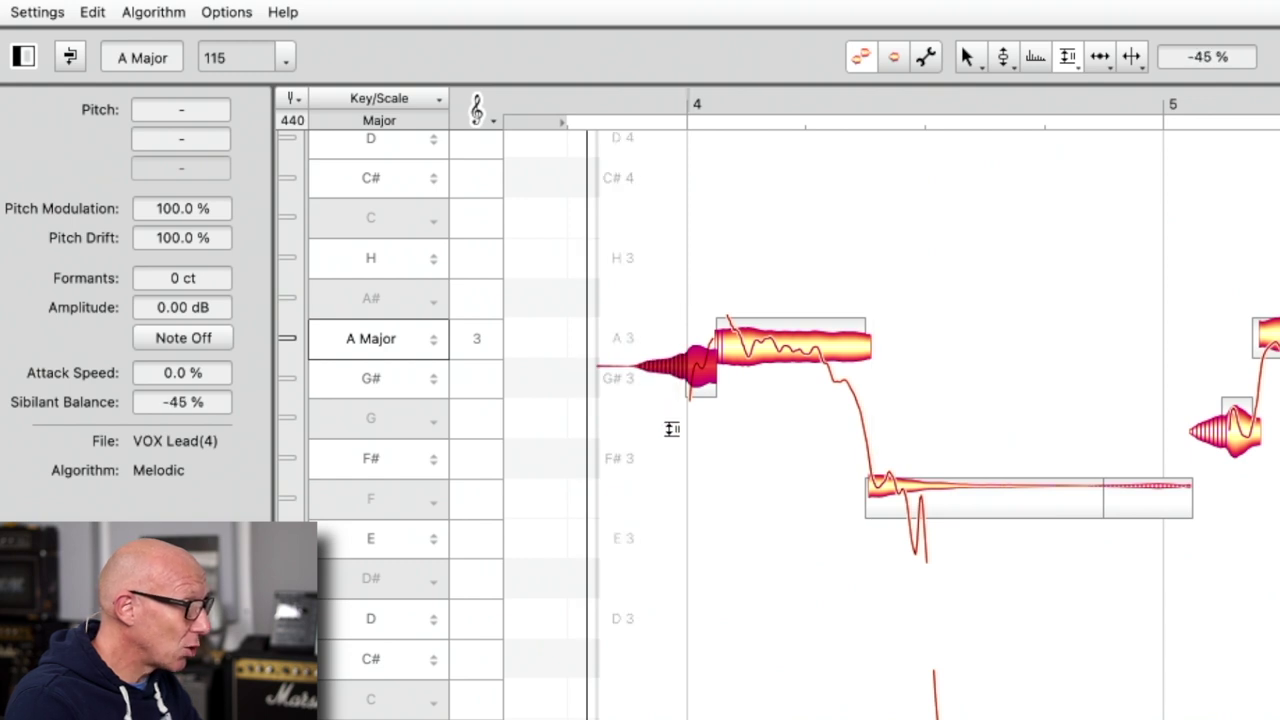
{"action": "key", "text": "space"}
{"action": "key", "text": "space"}
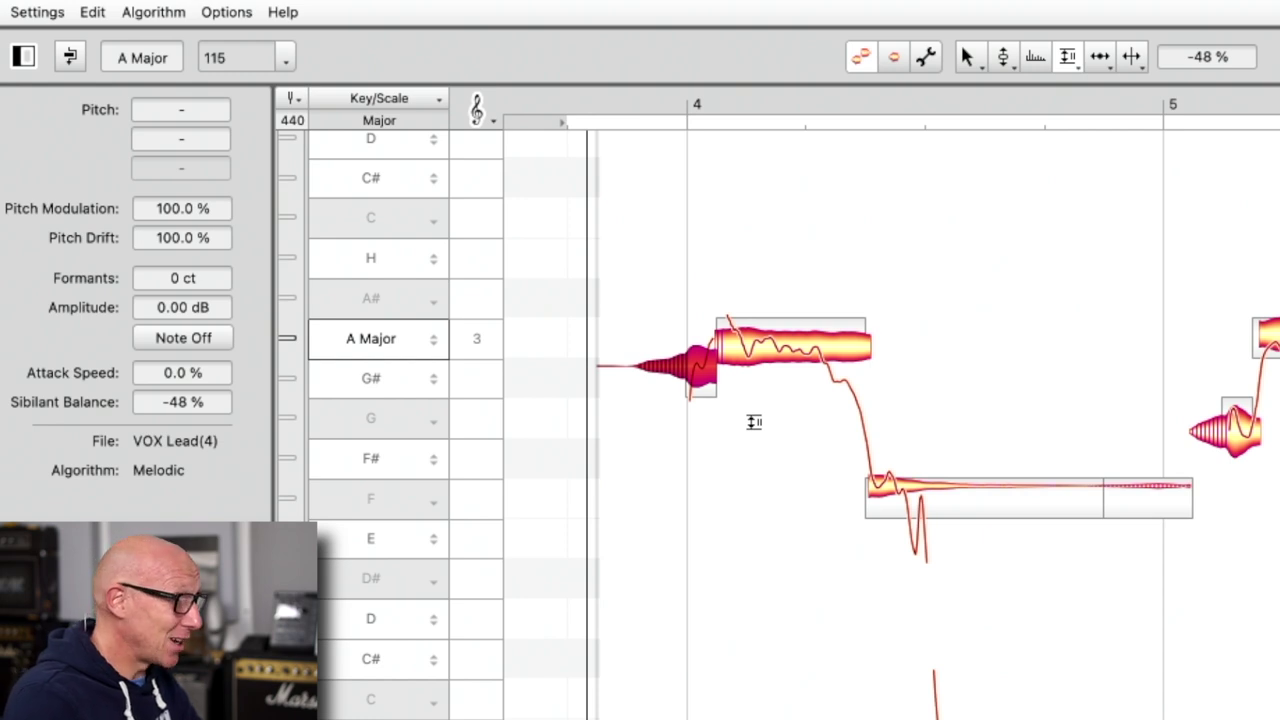
- Try sibilant balances of -96 % and -79 % on the first note, playing each one back
{"action": "left_click_drag", "start_coordinate": [666, 390], "coordinate": [668, 434]}
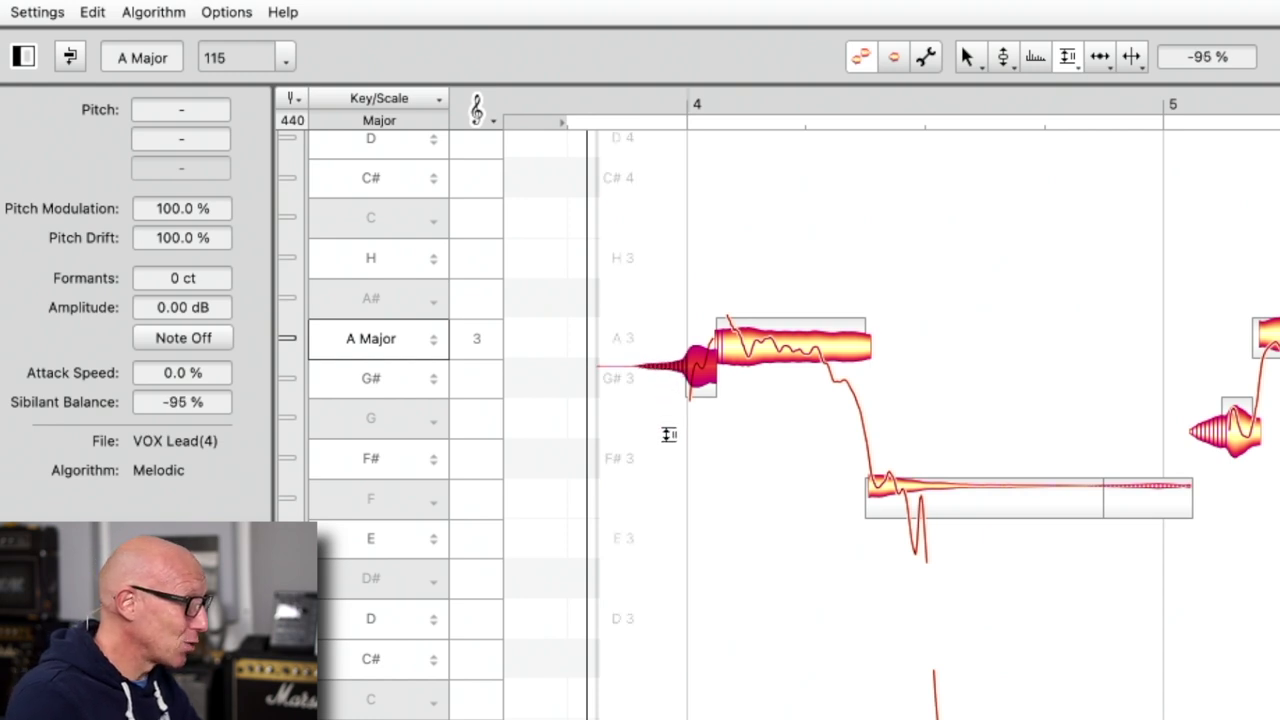
{"action": "key", "text": "space"}
{"action": "key", "text": "space"}
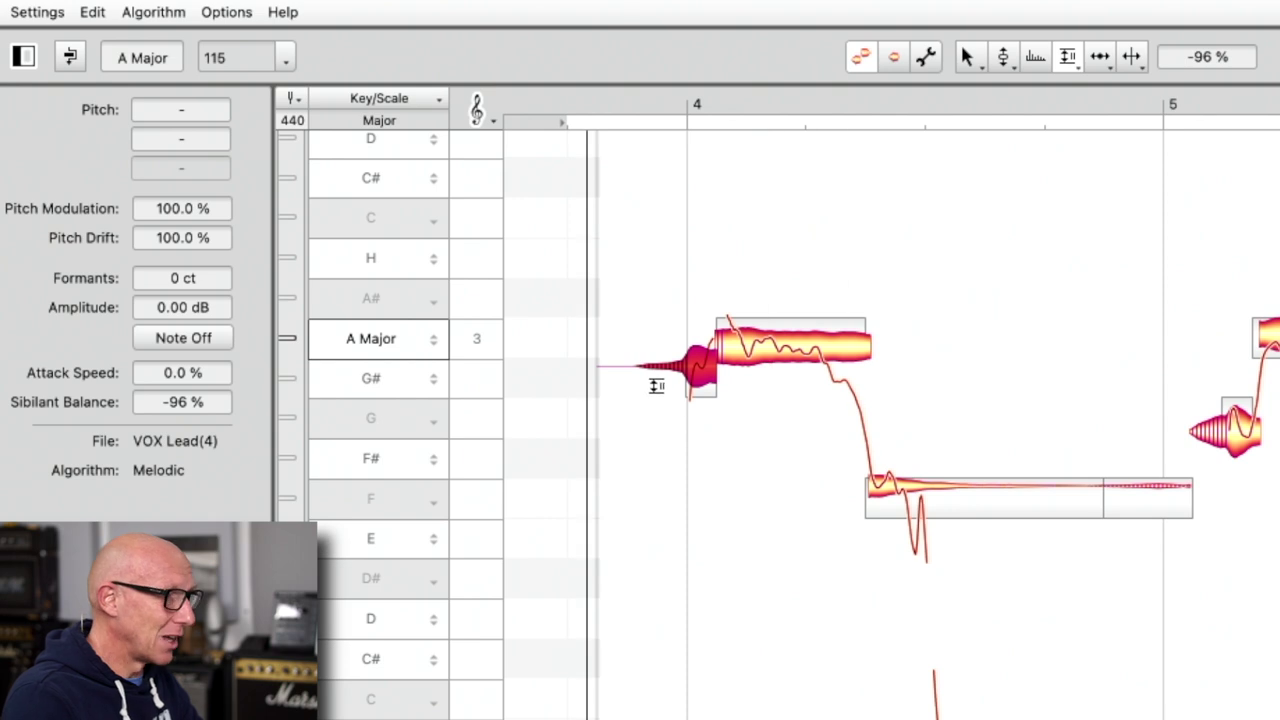
{"action": "key", "text": "space"}
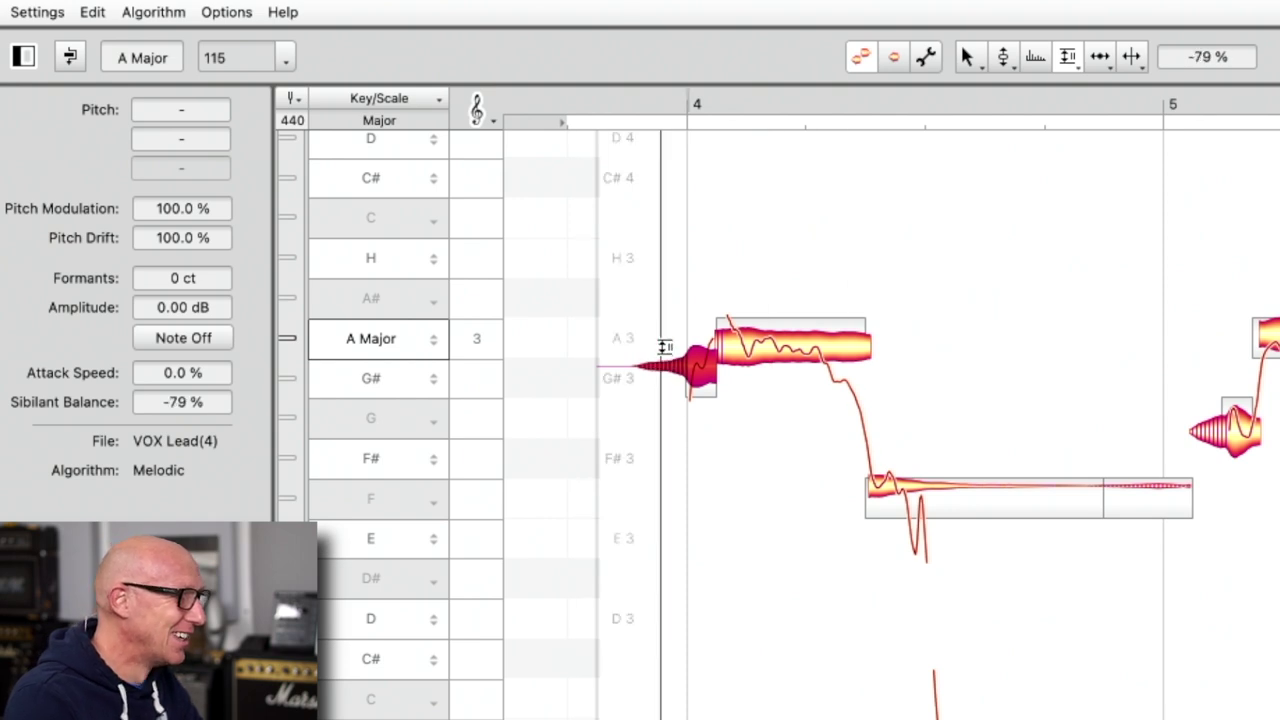
{"action": "key", "text": "space"}
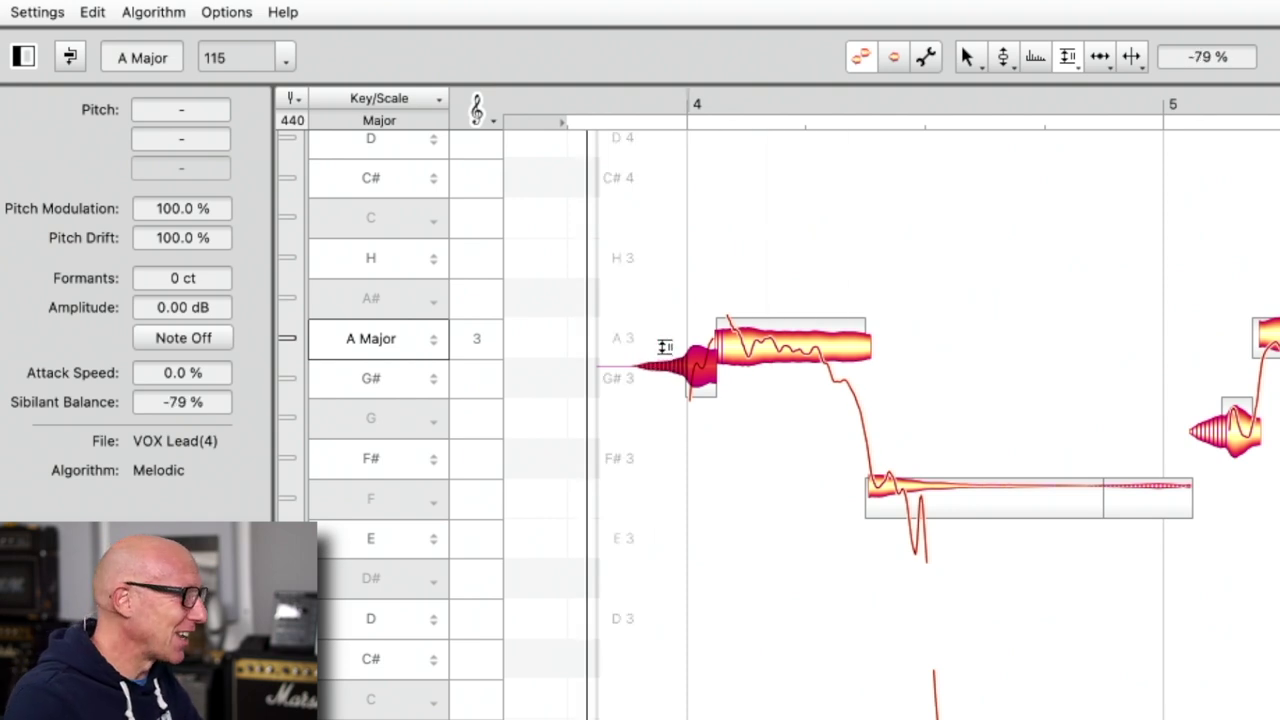
- Undo all the sibilant balance changes made to the first note
{"action": "left_click", "coordinate": [92, 12]}
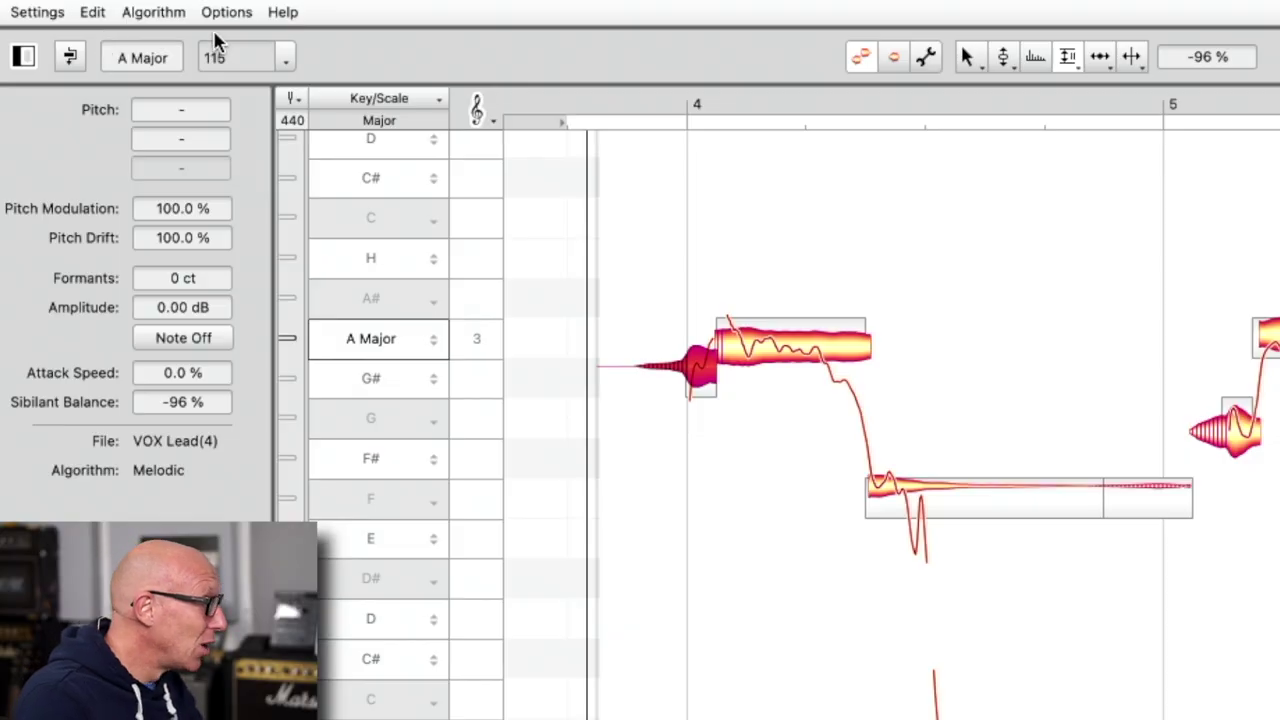
{"action": "left_click", "coordinate": [95, 13]}
{"action": "left_click", "coordinate": [105, 32]}
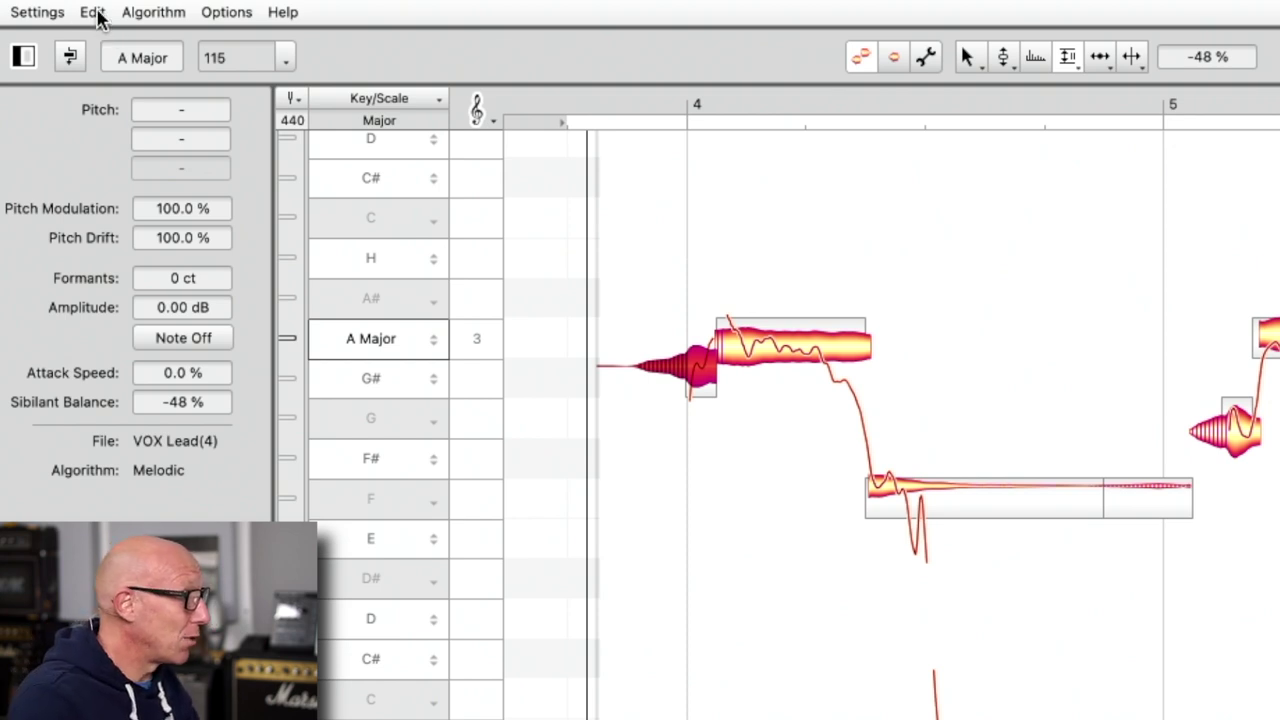
{"action": "left_click", "coordinate": [97, 14]}
{"action": "left_click", "coordinate": [100, 32]}
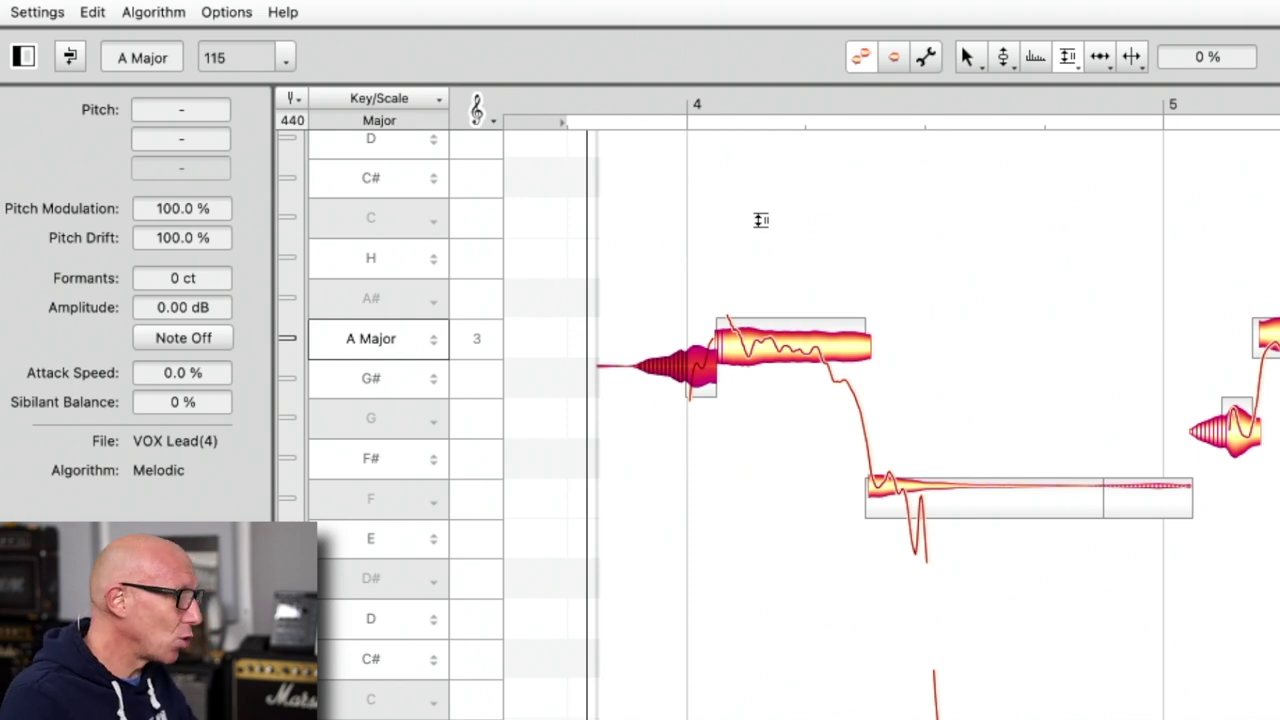
- Try lowering the sibilant balance of all selected notes together to -40 %, and undo the change
{"action": "left_click", "coordinate": [761, 220]}
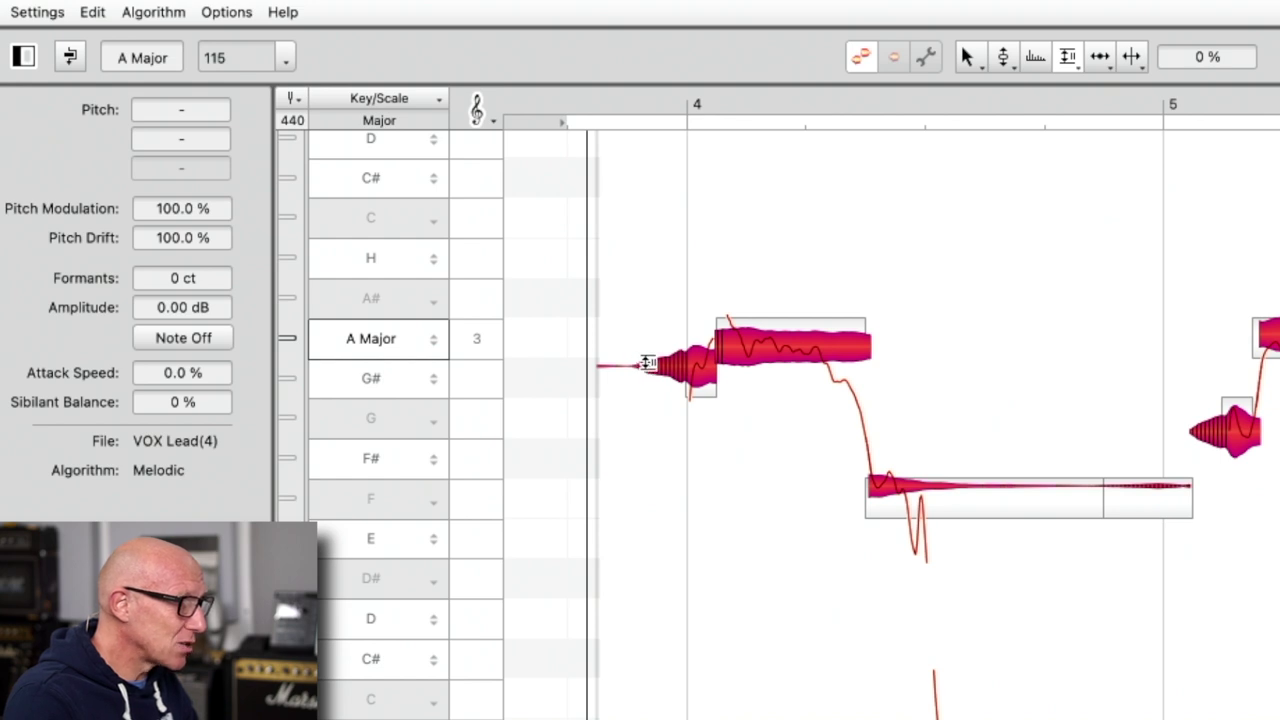
{"action": "left_click_drag", "start_coordinate": [651, 376], "coordinate": [651, 393]}
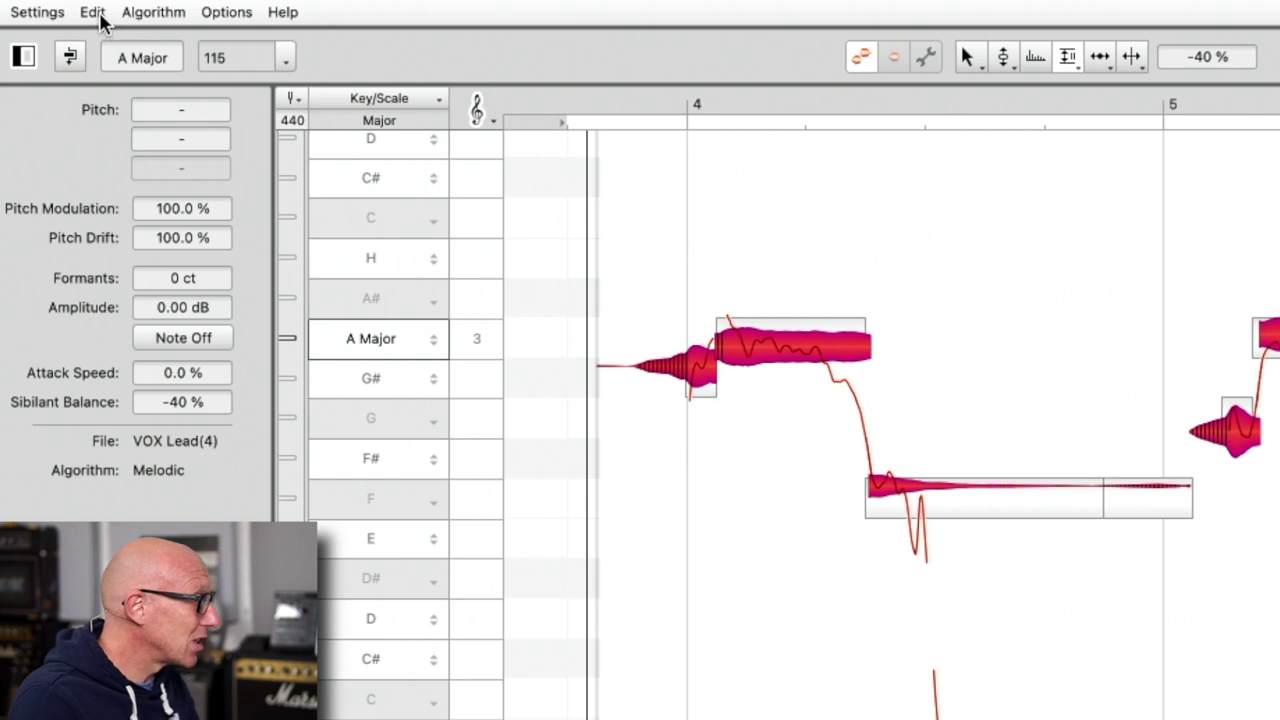
{"action": "left_click", "coordinate": [92, 12]}
{"action": "left_click", "coordinate": [113, 38]}
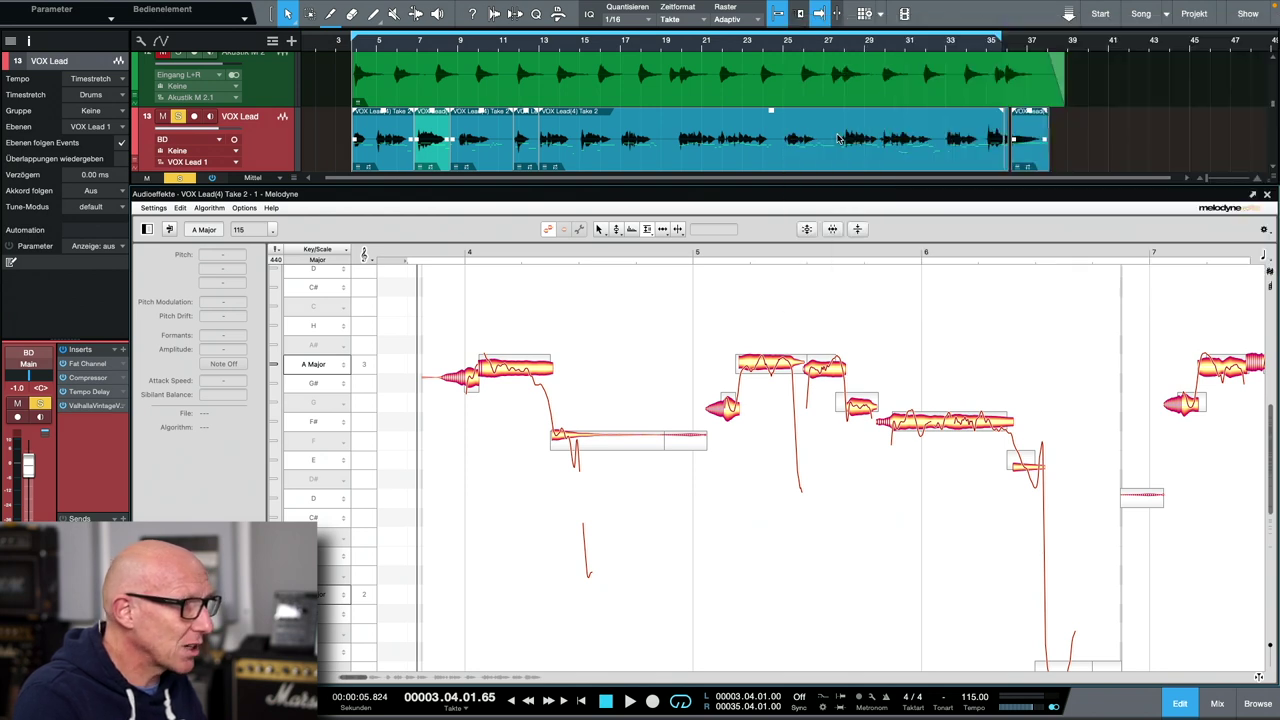
- Select the notes around bar 25 and vary their amplitude, first raising it to +6.60 dB and finally lowering it to -4.08 dB
{"action": "left_click", "coordinate": [785, 48]}
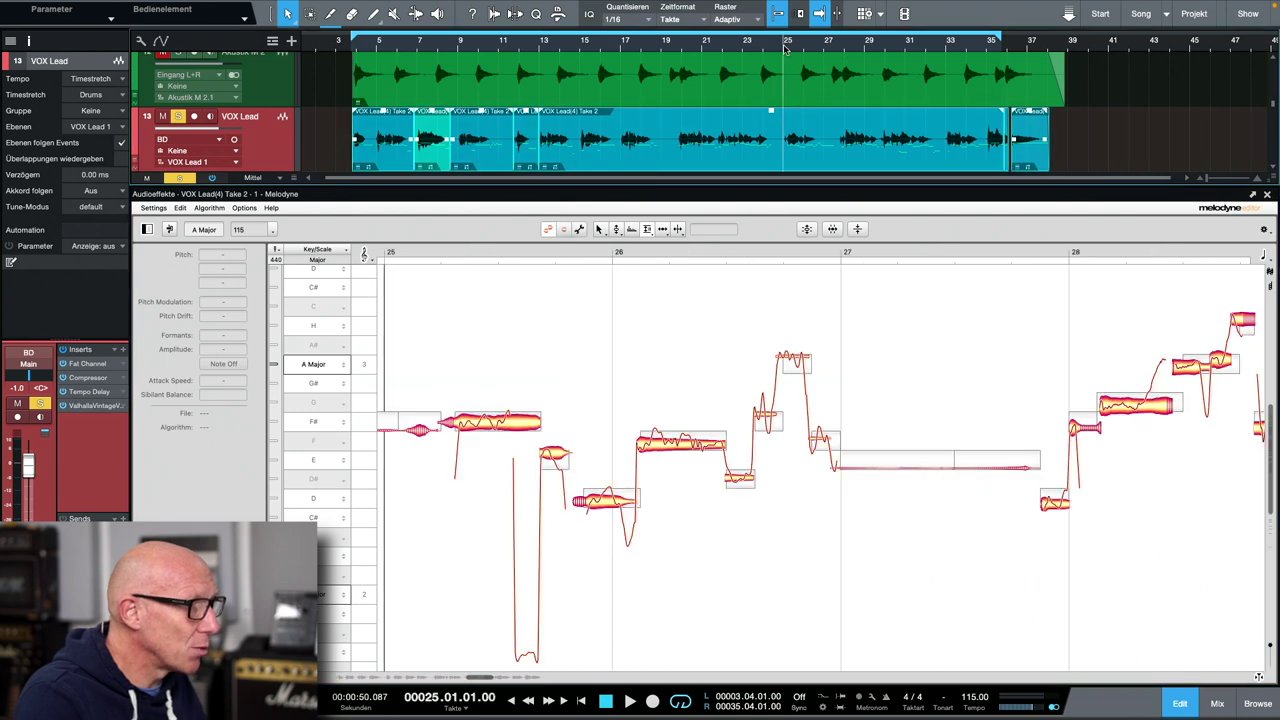
{"action": "left_click_drag", "start_coordinate": [453, 316], "coordinate": [688, 565]}
{"action": "scroll", "coordinate": [575, 367], "scroll_direction": "left", "scroll_amount": 2}
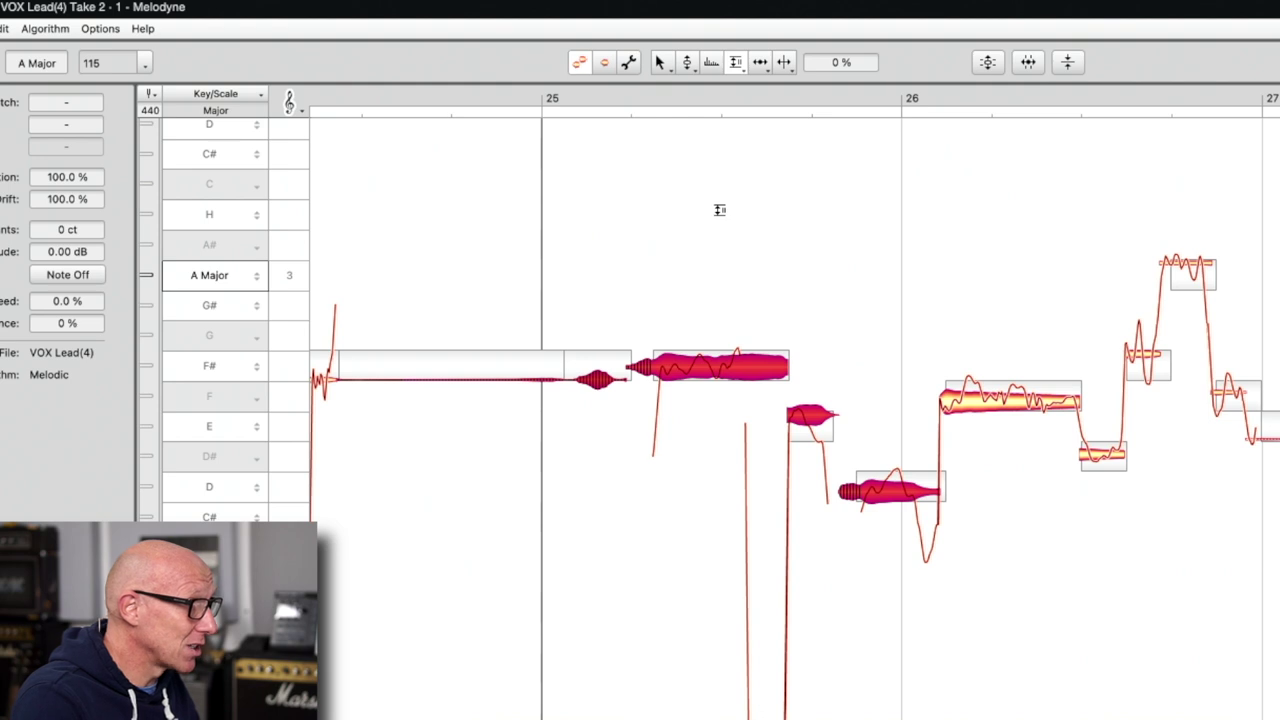
{"action": "right_click", "coordinate": [720, 211]}
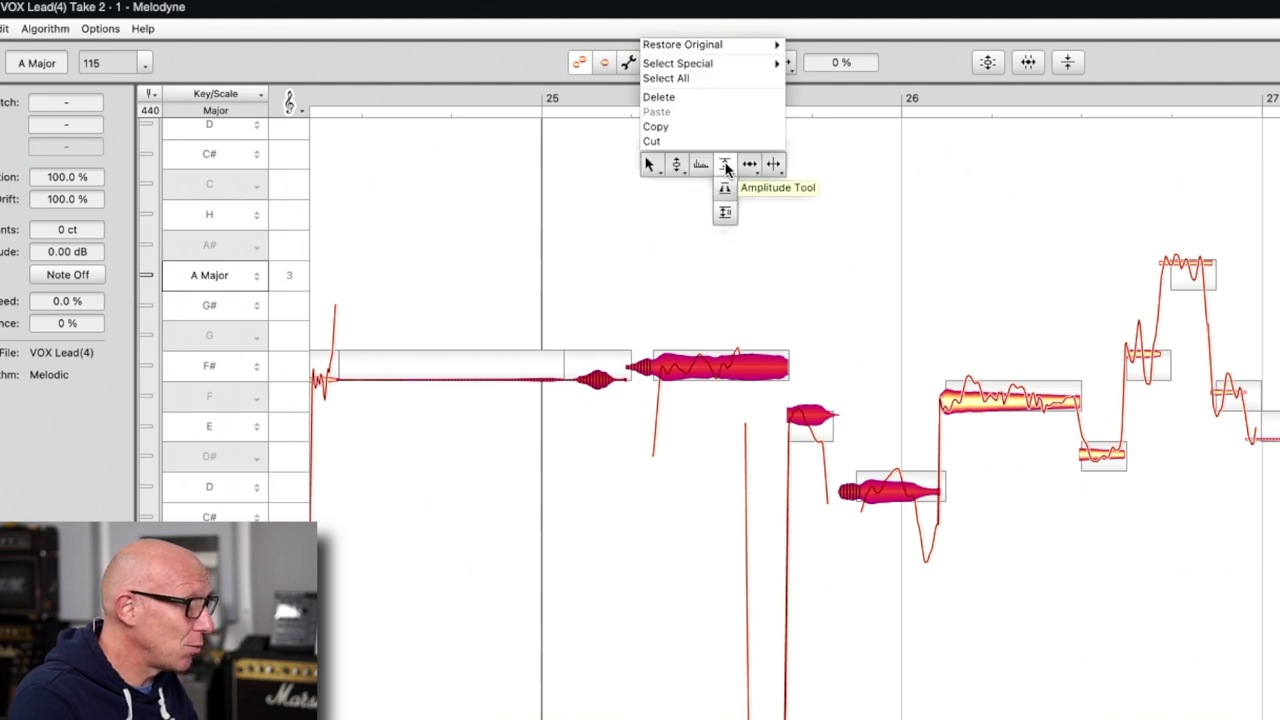
{"action": "left_click", "coordinate": [725, 164]}
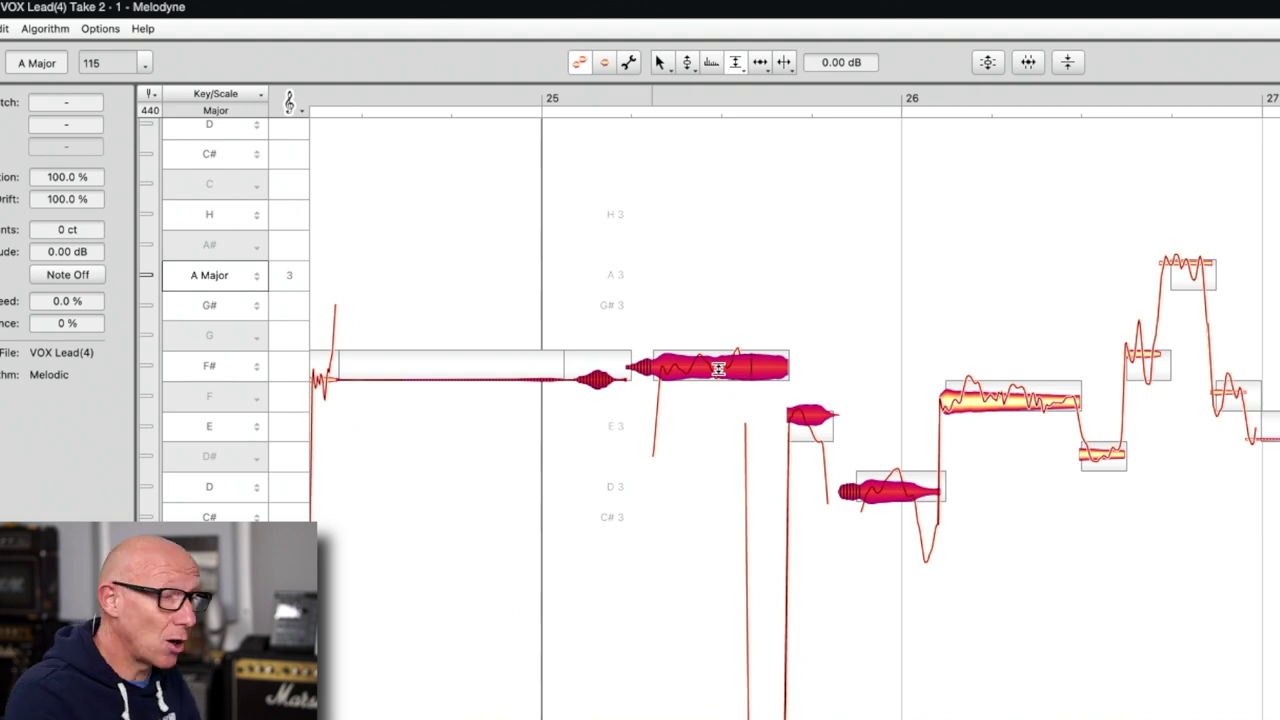
{"action": "left_click_drag", "start_coordinate": [718, 365], "coordinate": [720, 311]}
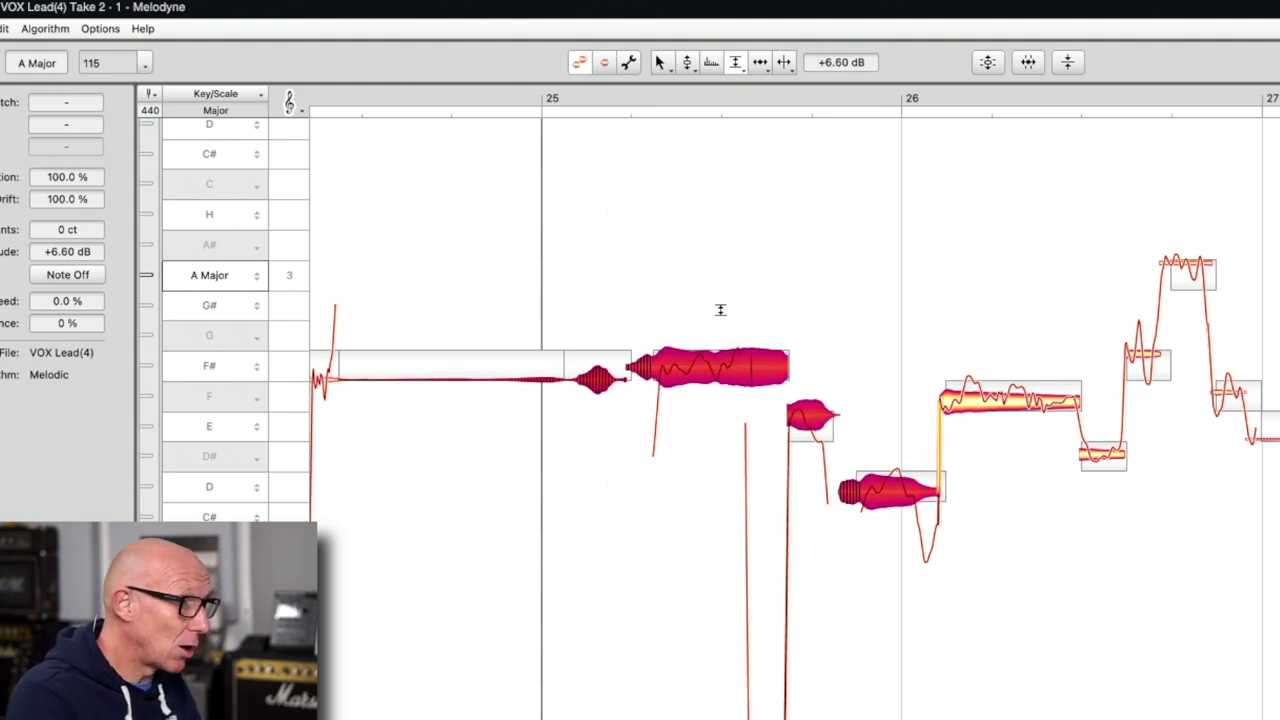
{"action": "left_click_drag", "start_coordinate": [718, 372], "coordinate": [718, 447]}
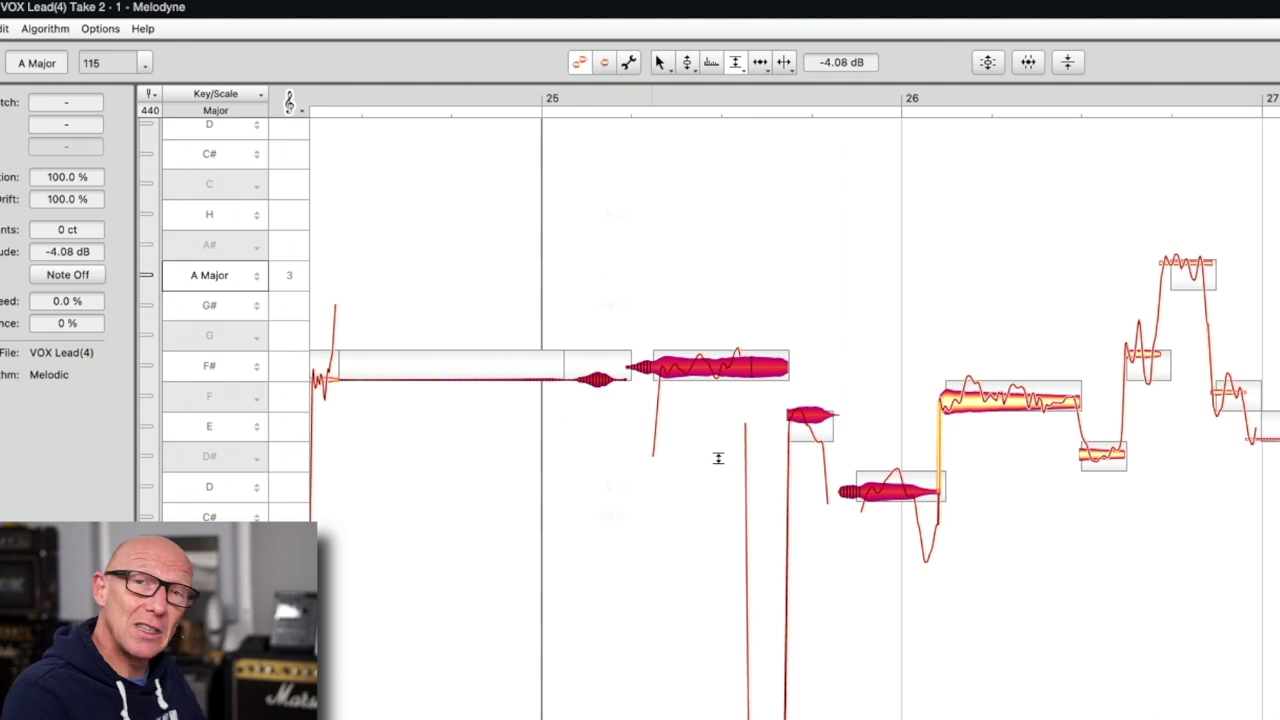